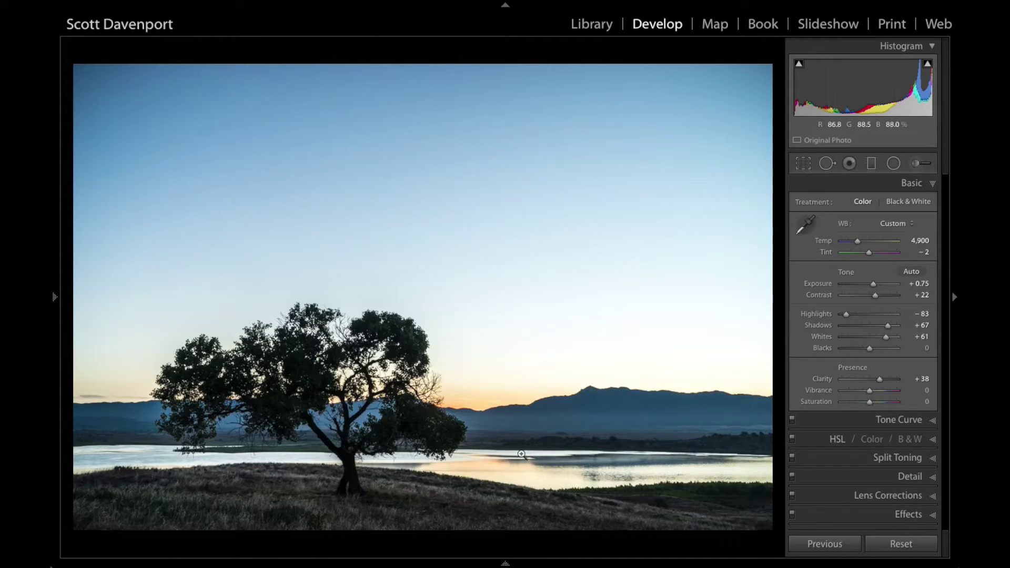
- Reset the Exposure to 0 to compare the photo without it, and undo the reset
left_click(796, 228)
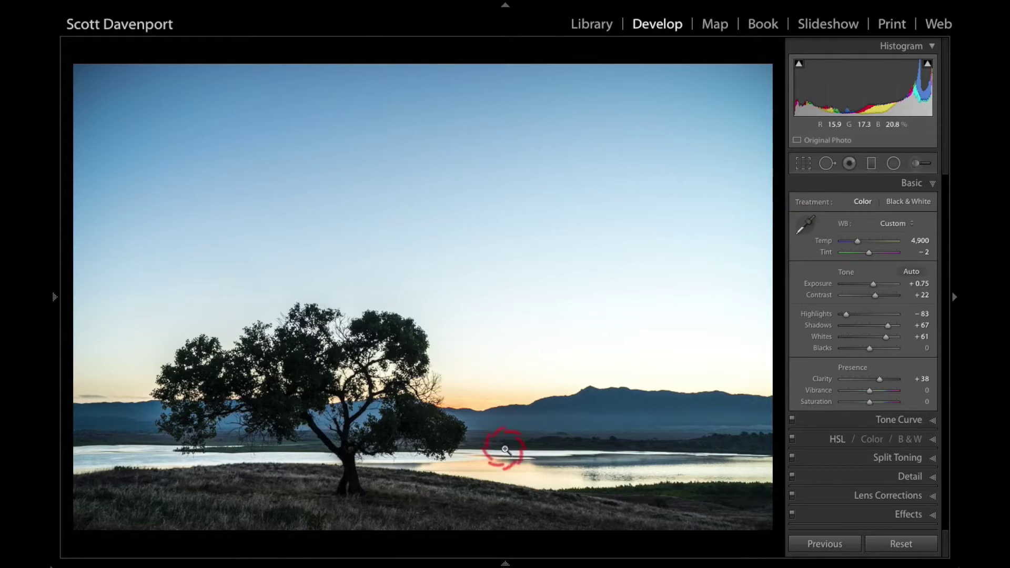
left_click_drag(506, 448, 869, 285)
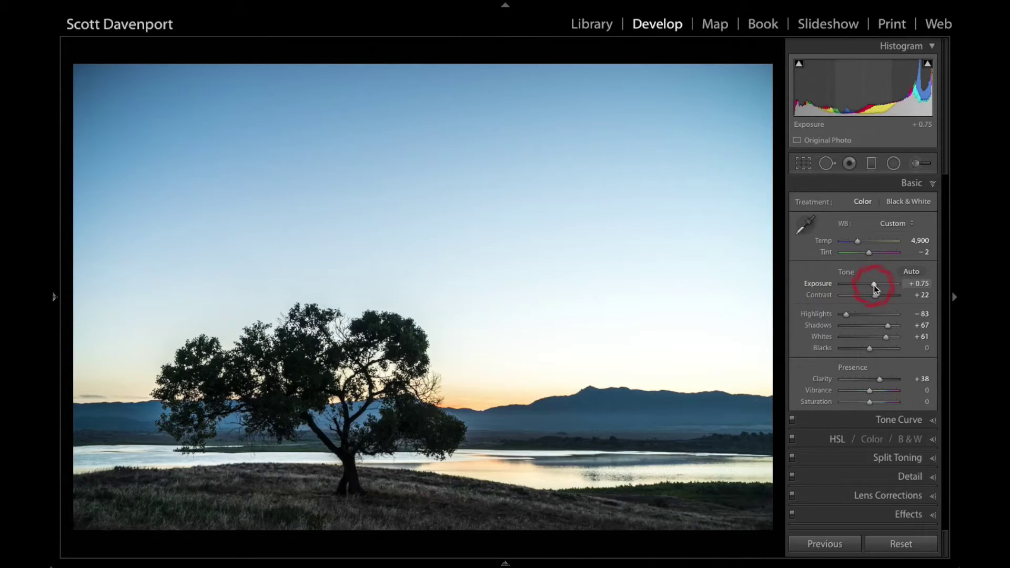
double_click(873, 285)
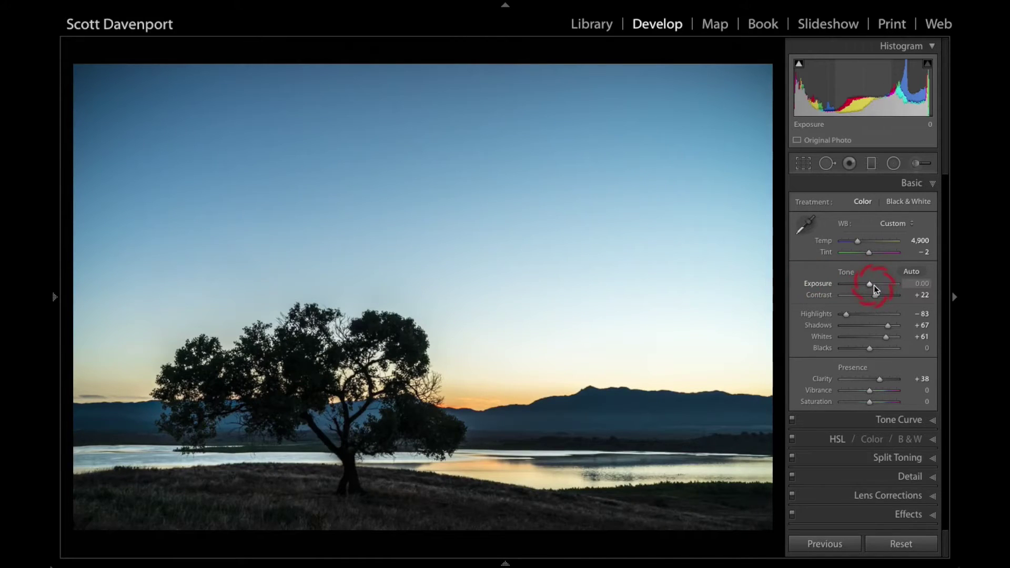
key("ctrl+z")
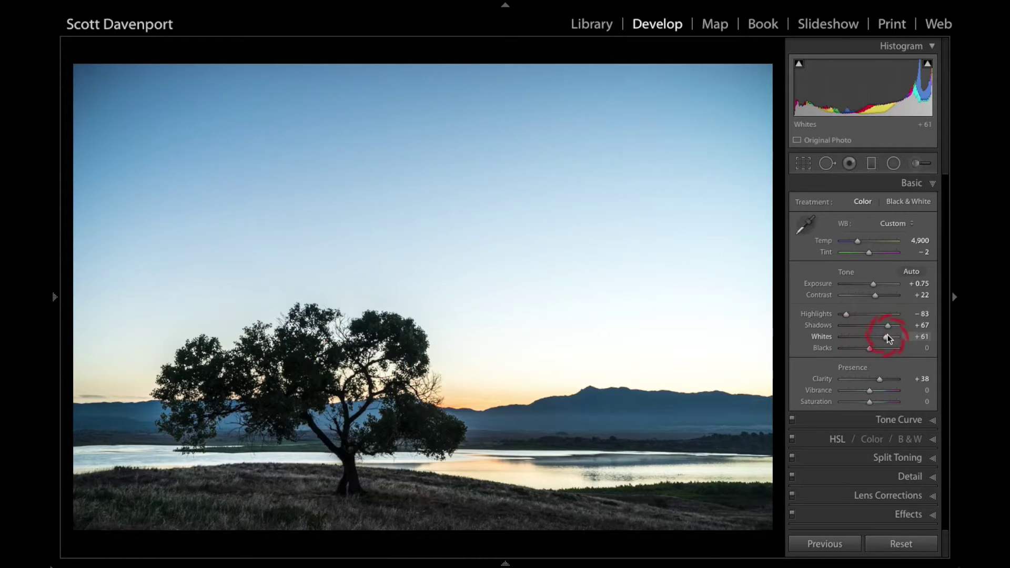
- Lower the Whites to +56 while previewing the highlight clipping
key("alt")
left_click_drag(886, 336, 885, 336)
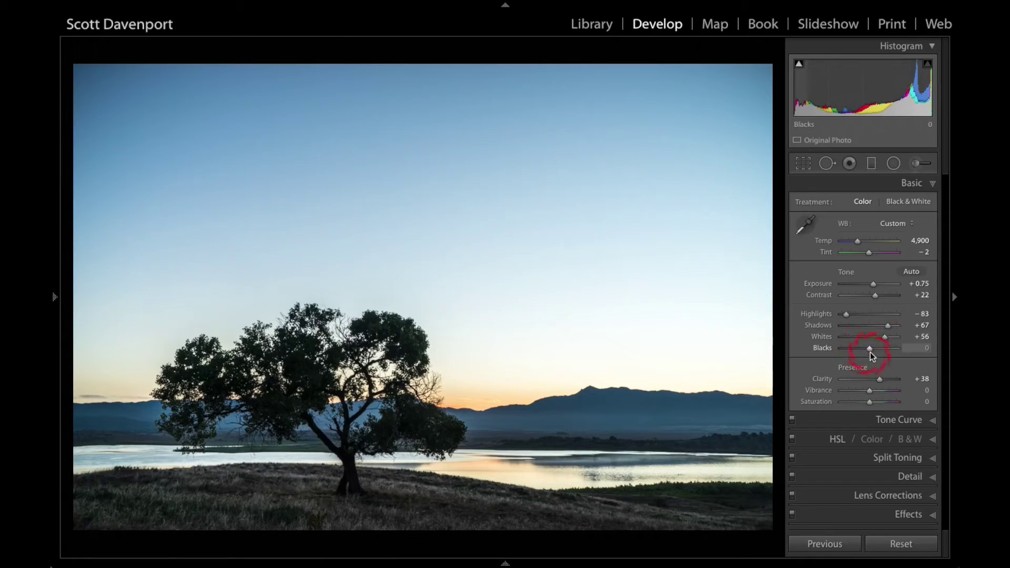
- Reset Shadows, Highlights and Clarity to 0 one at a time to compare their effect, undoing each reset
double_click(887, 324)
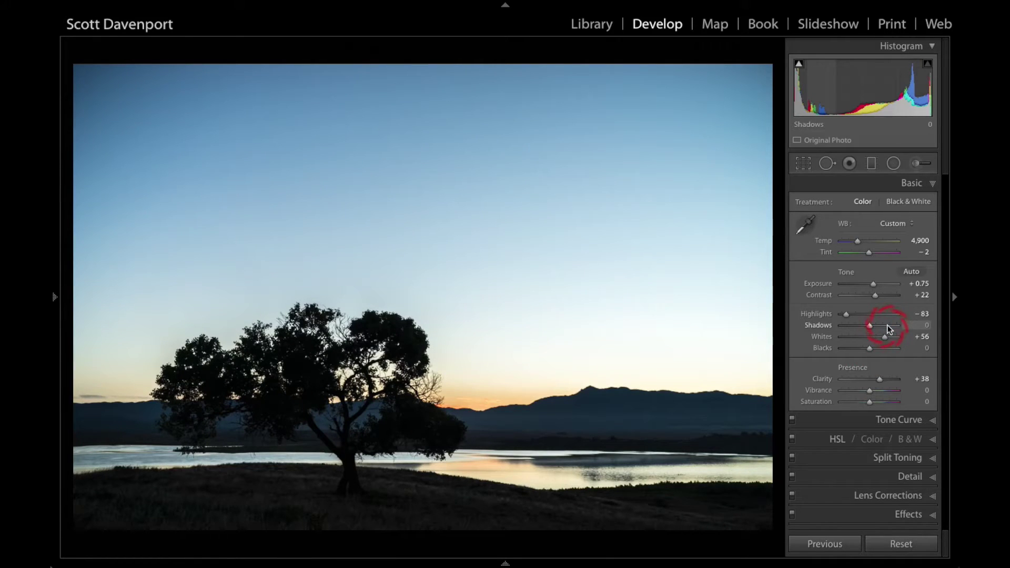
key("ctrl+z")
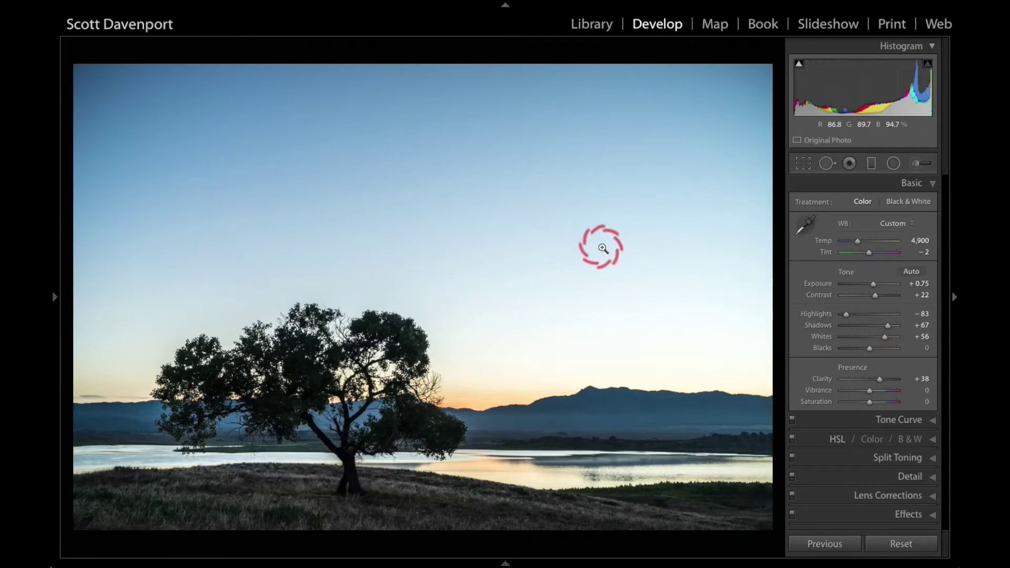
double_click(847, 317)
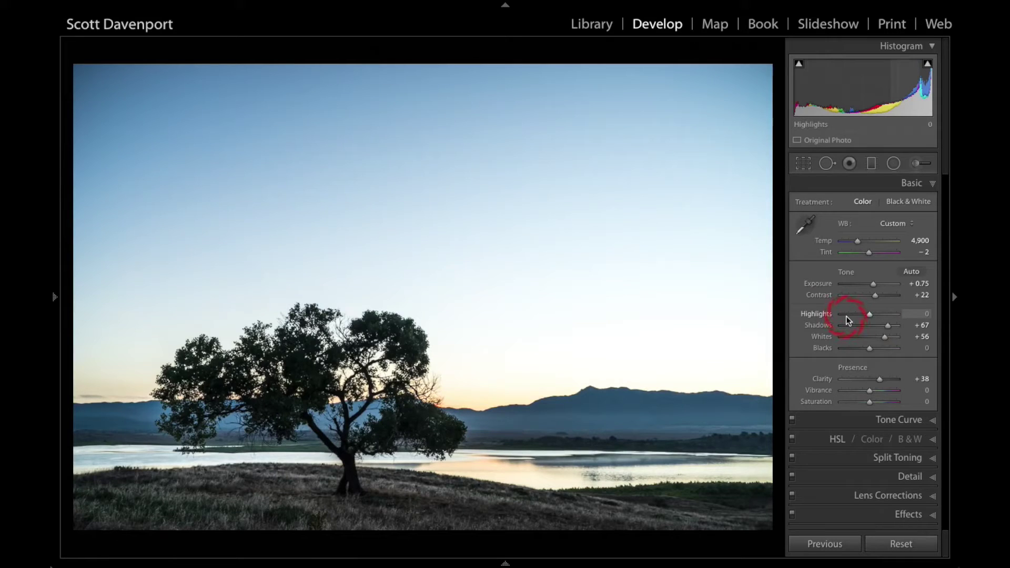
key("ctrl+z")
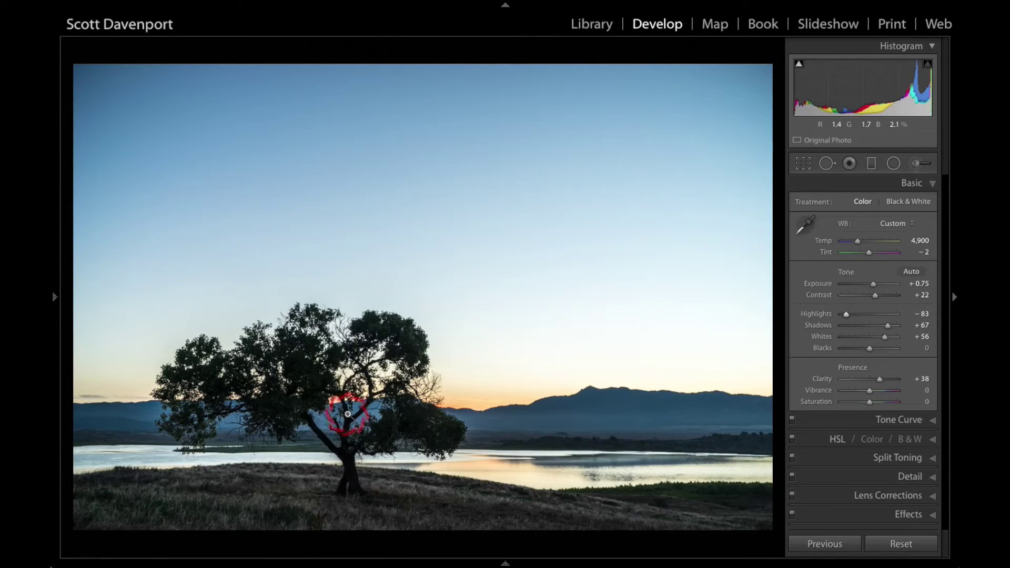
double_click(880, 380)
key("ctrl+z")
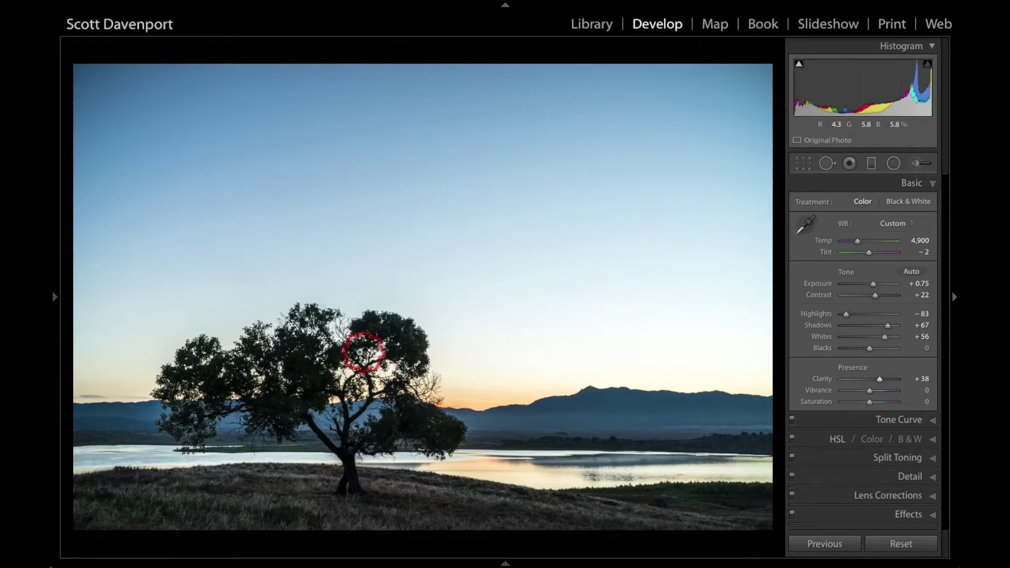
- Apply the 02 Black & White snapshot to the photo
mouse_move(54, 295)
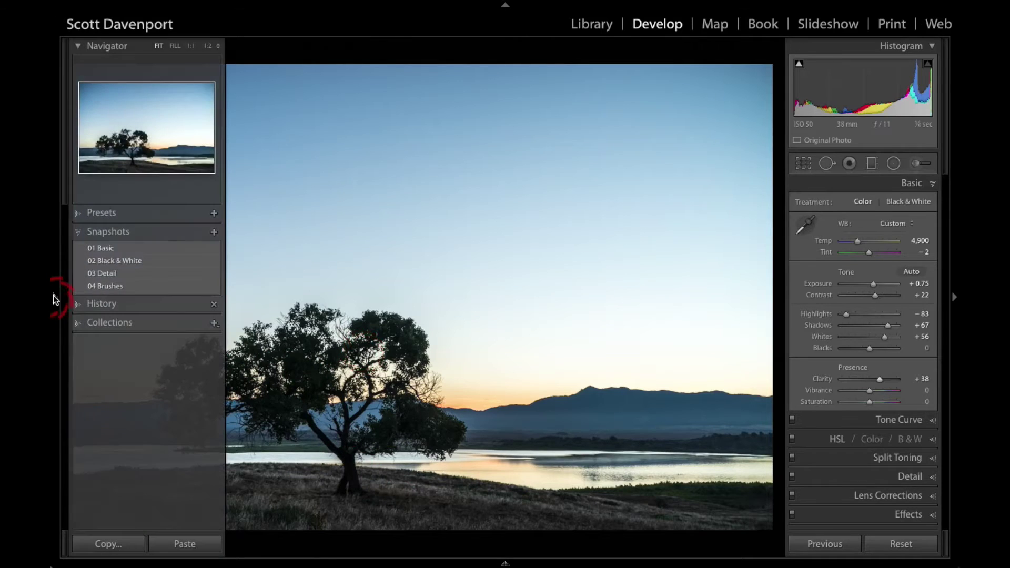
left_click(114, 262)
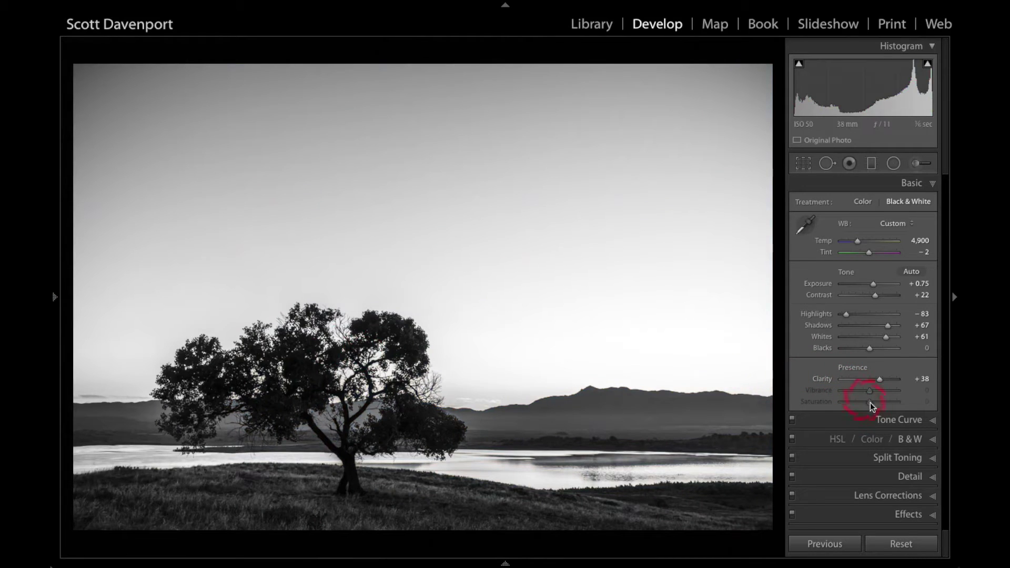
- Reset the whole Black & White Mix to 0 to compare the conversion, and undo the reset
left_click(915, 440)
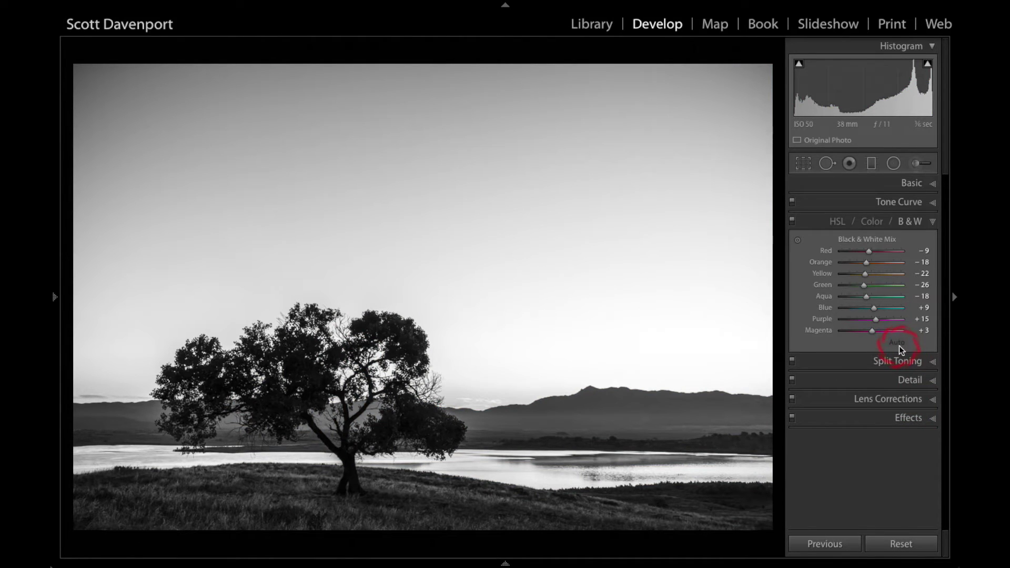
double_click(851, 242)
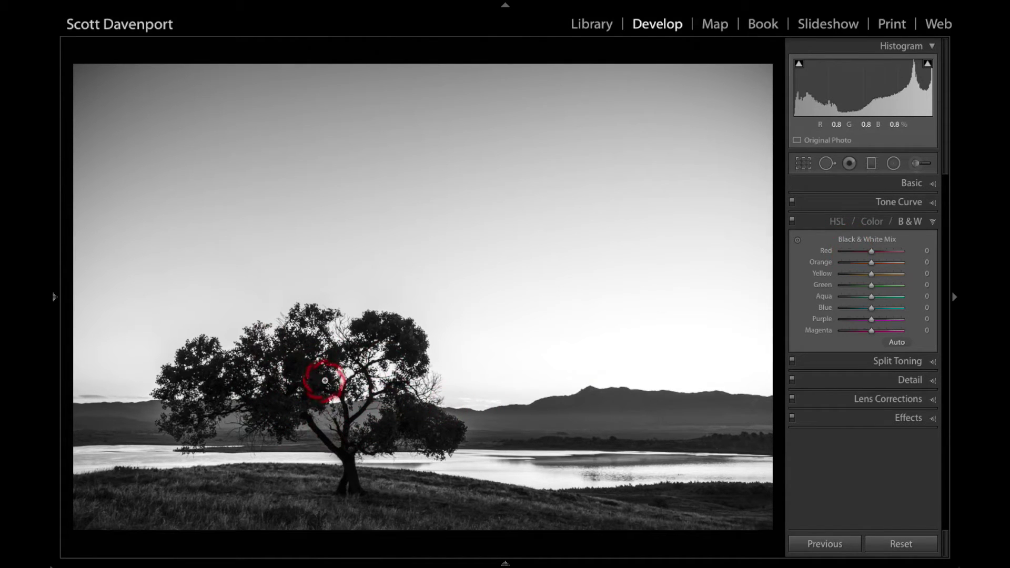
key("ctrl+z")
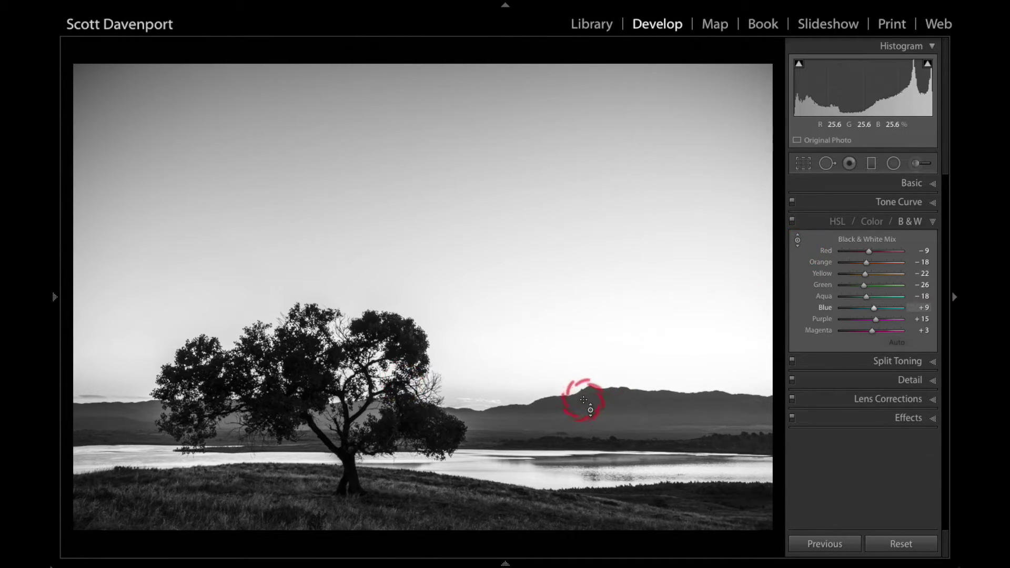
- Try darkening and brightening the mountains with the targeted Black & White Mix adjustment, taking Blue down to -44, and undo the changes
left_click_drag(584, 399, 592, 428)
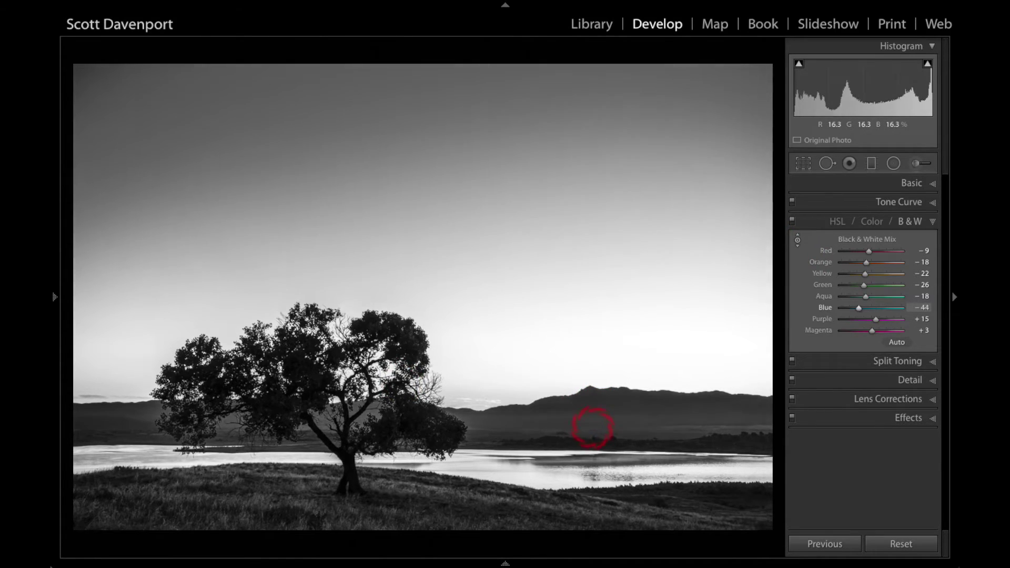
left_click_drag(592, 420, 595, 400)
key("ctrl+z")
key("ctrl+z")
key("ctrl+z")
key("ctrl+z")
key("ctrl+z")
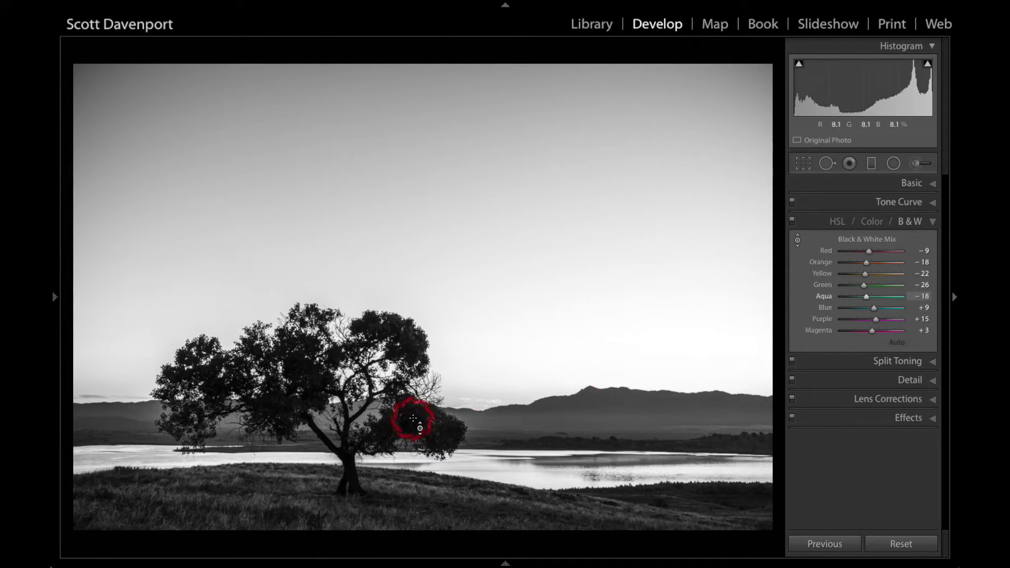
- Try the targeted Black & White Mix adjustment on the tree's foliage, with Aqua at +7 and at -13, and undo both attempts
left_click_drag(411, 419, 407, 392)
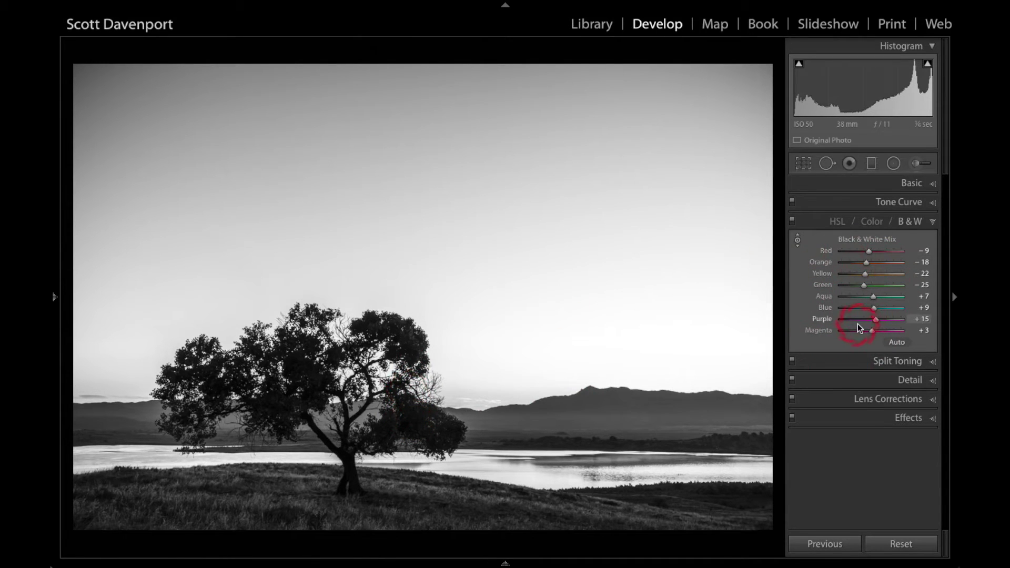
key("ctrl+z")
mouse_move(395, 418)
left_mouse_down()
mouse_move(384, 372)
mouse_move(395, 388)
mouse_move(390, 421)
left_mouse_up()
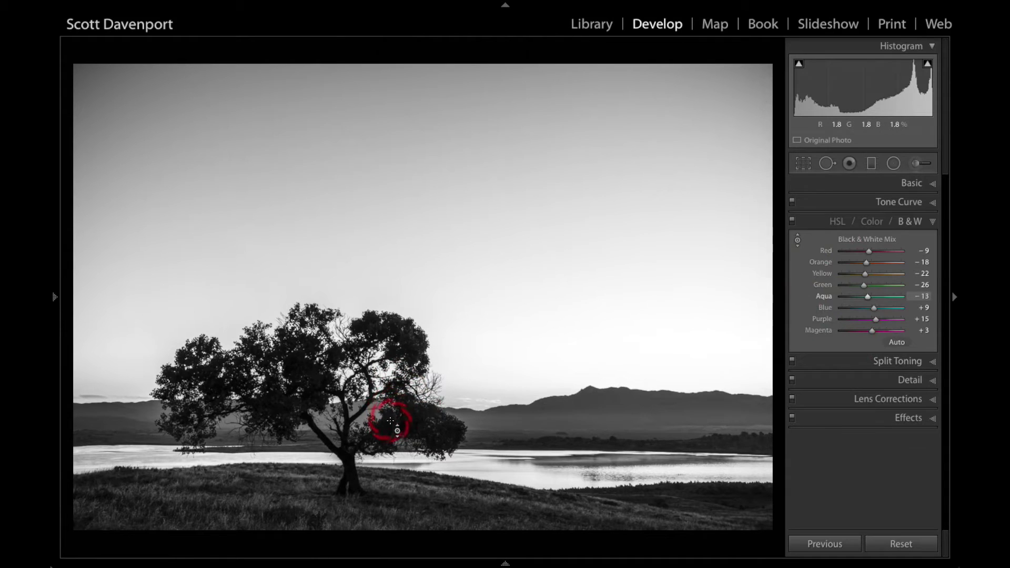
key("ctrl+z")
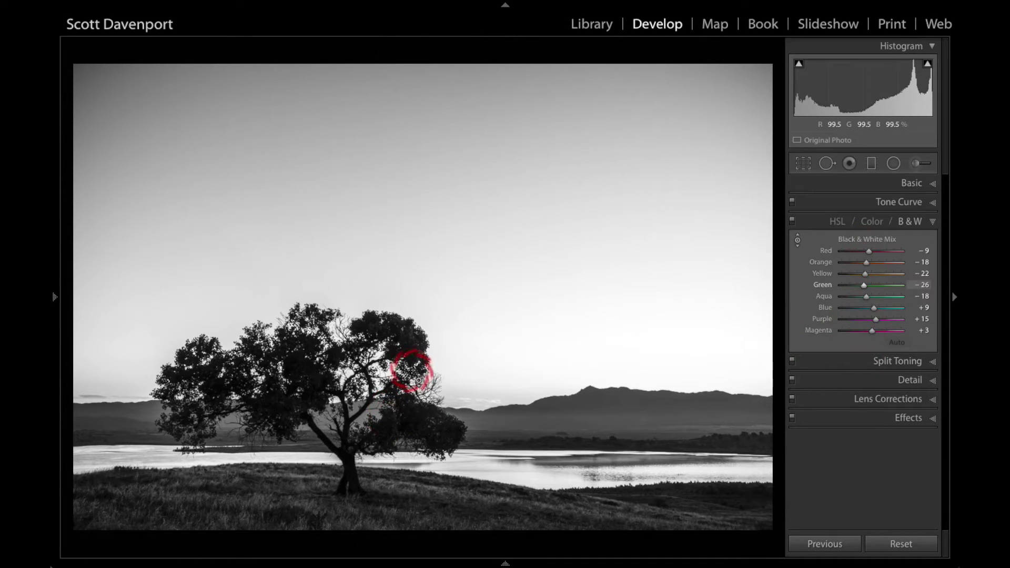
- Apply the 03 Detail snapshot to the photo
left_click(56, 297)
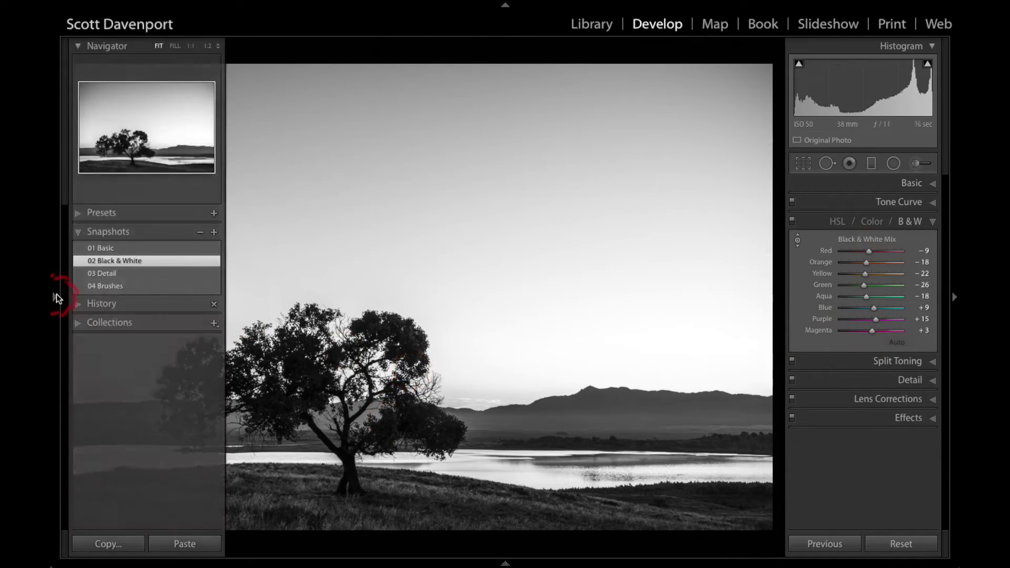
left_click(104, 272)
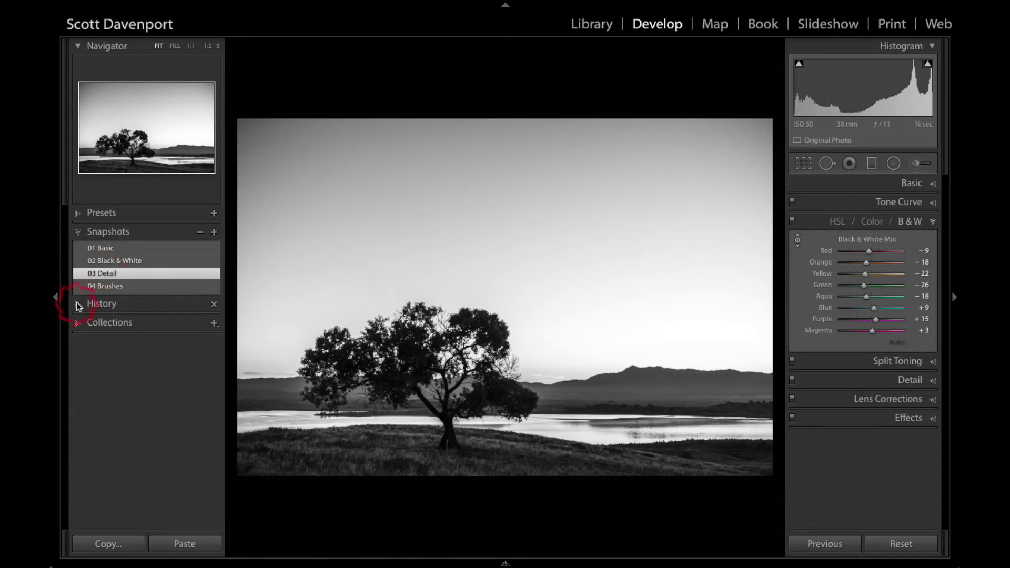
left_click(56, 297)
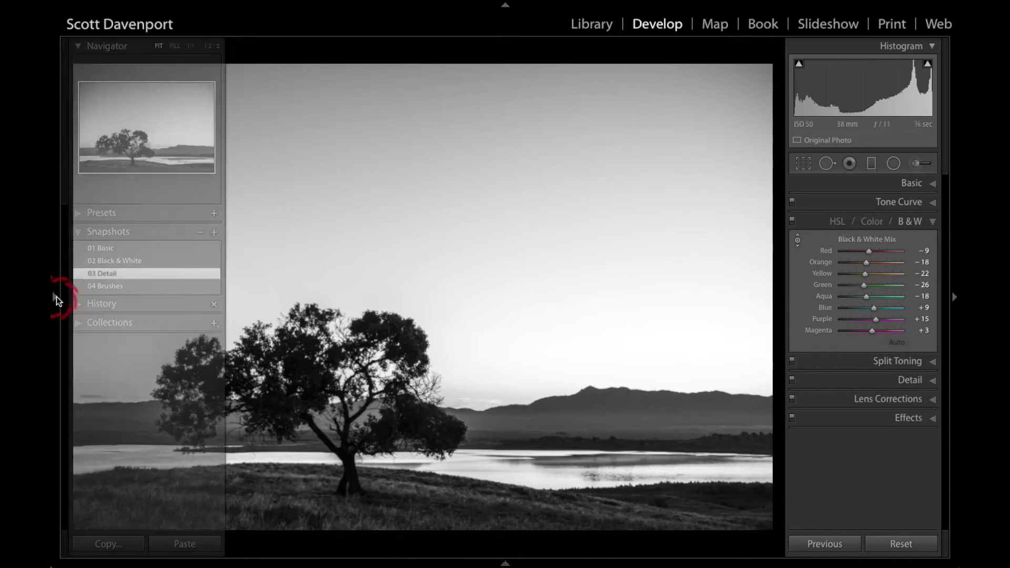
- Preview the sharpening edge mask over the photo and set the sharpening Masking to 76
left_click(919, 388)
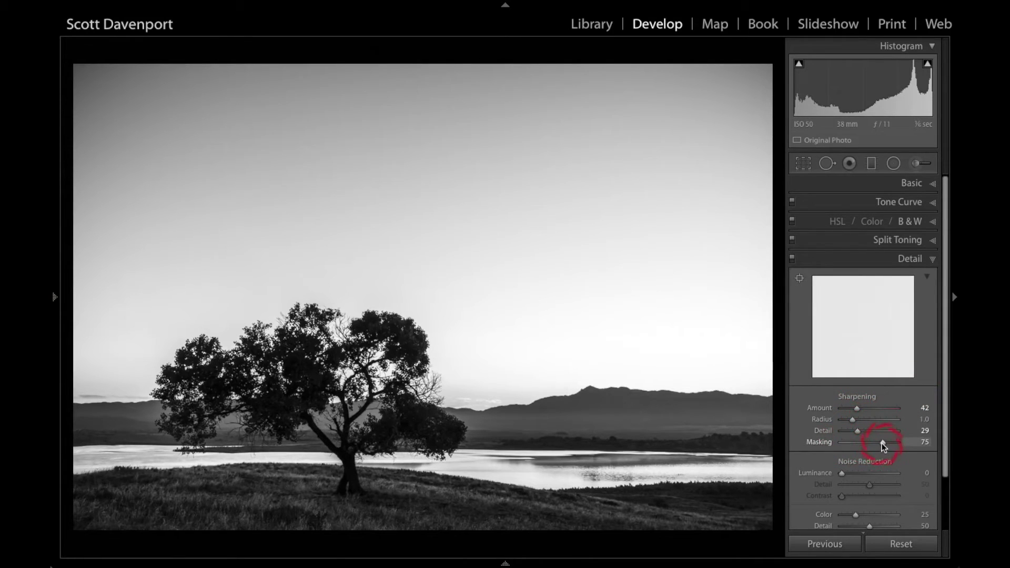
key("alt")
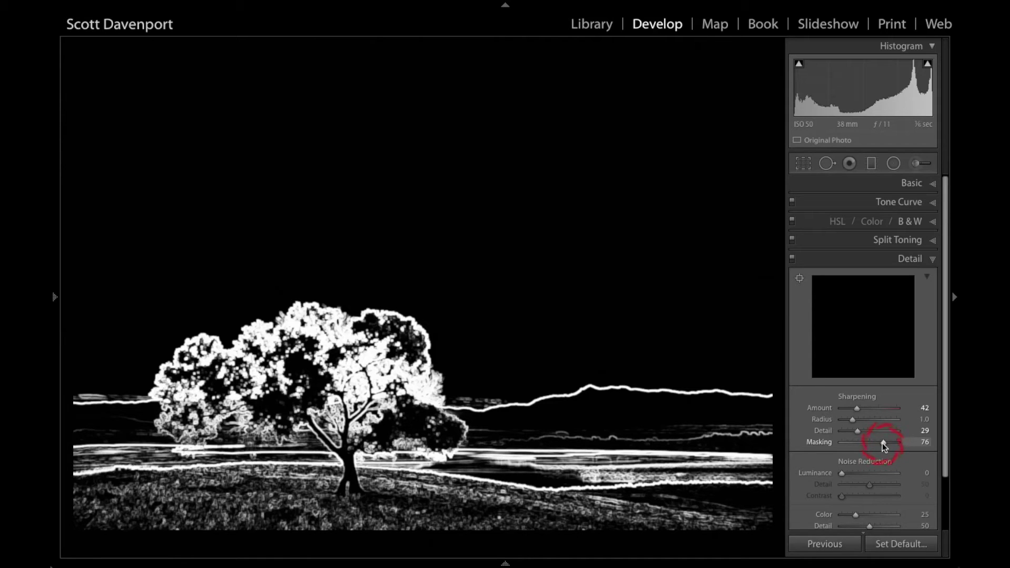
left_click_drag(885, 447, 885, 447)
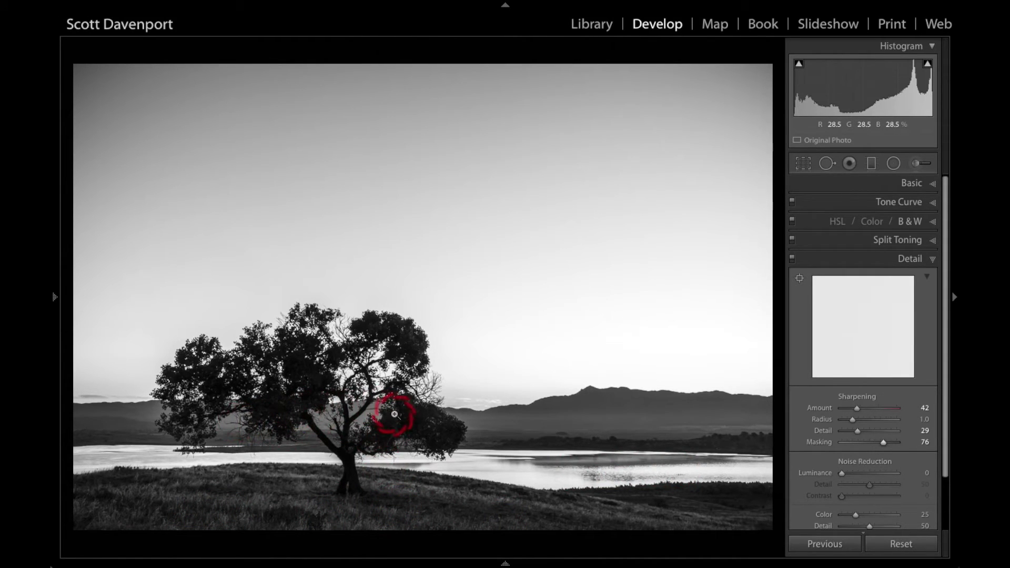
- Apply the 04 Brushes snapshot and select the foreground grass's Adjustment Brush mask for inspection
mouse_move(57, 302)
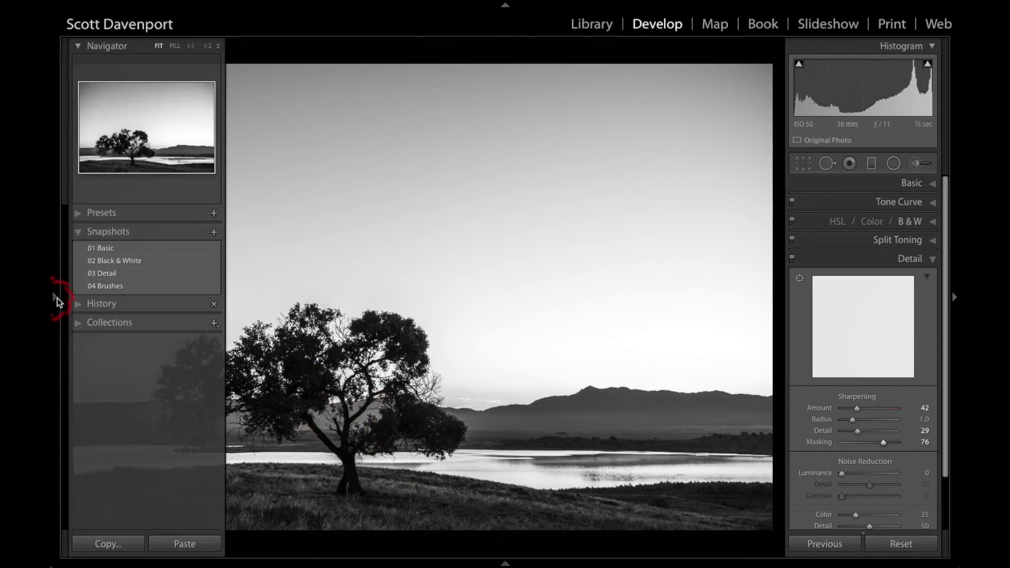
left_click(107, 286)
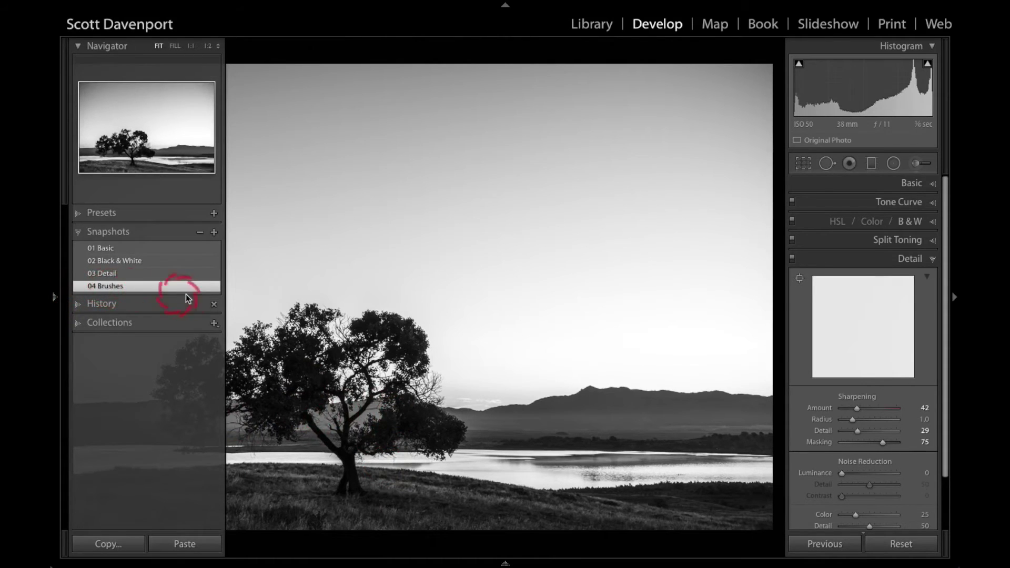
left_click(916, 165)
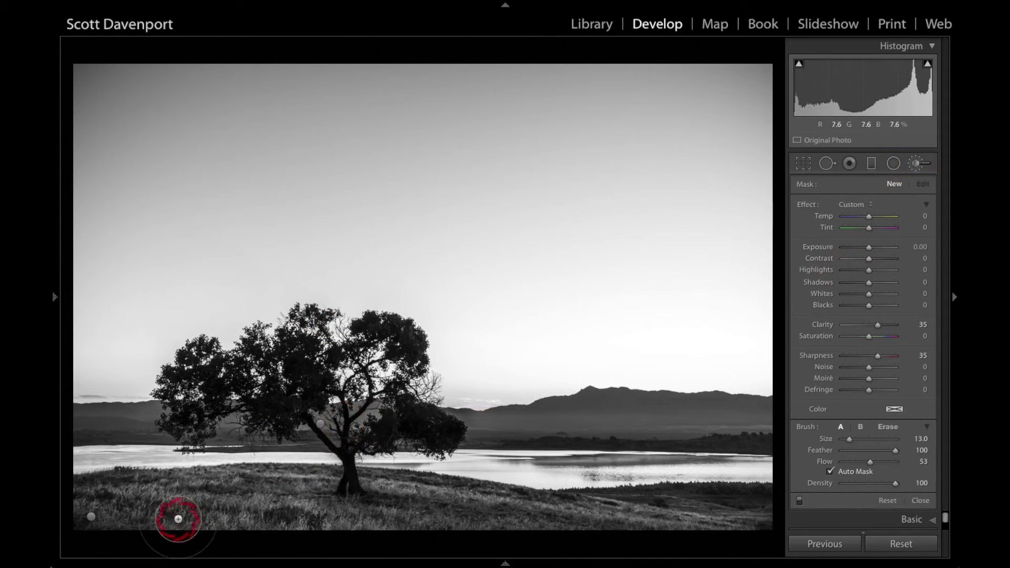
left_click(91, 518)
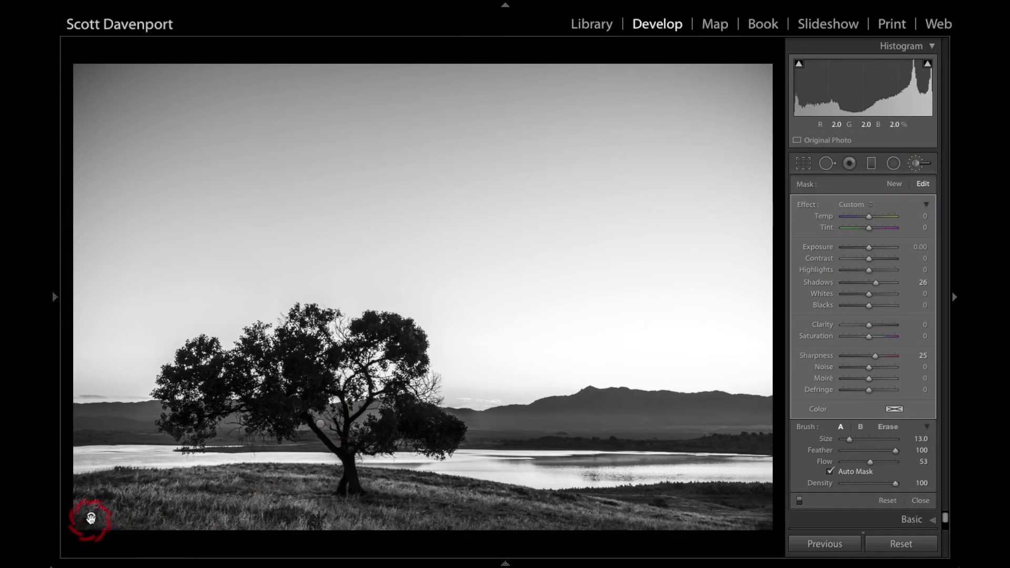
mouse_move(91, 518)
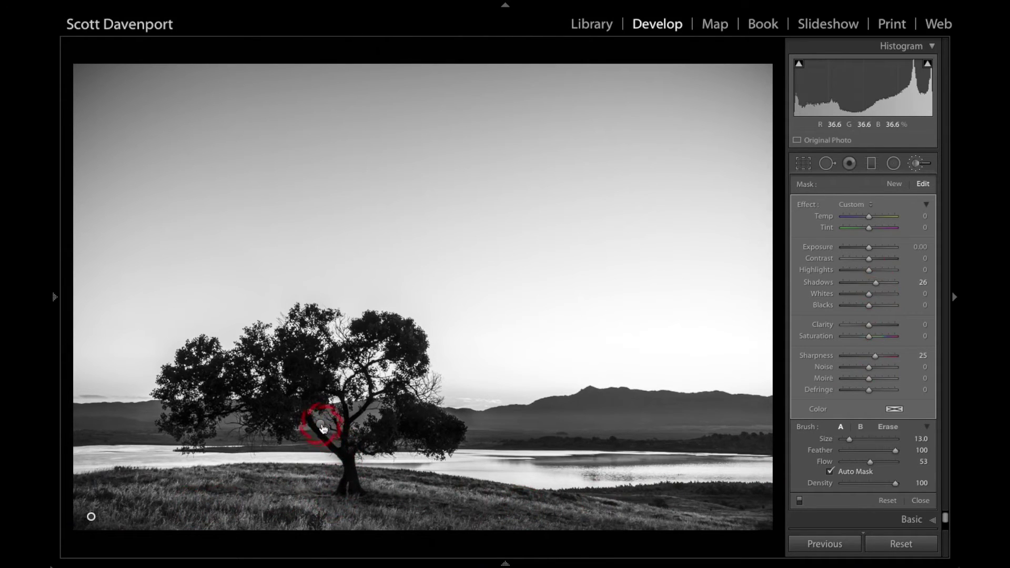
- Select the tree's Adjustment Brush mask and examine its painted area and its Shadows and Clarity settings
mouse_move(323, 428)
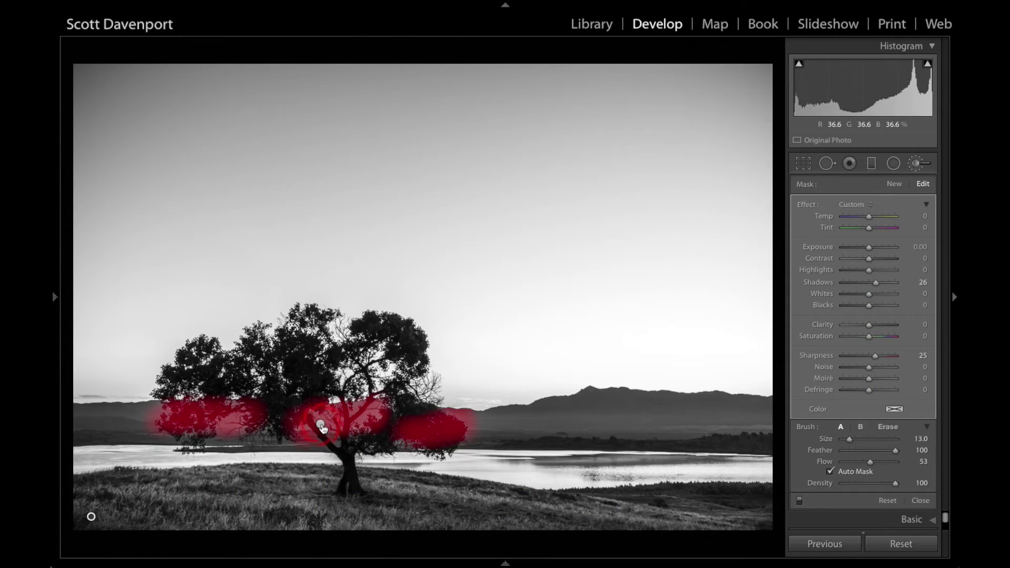
mouse_move(440, 447)
left_mouse_down()
mouse_move(469, 467)
mouse_move(469, 428)
mouse_move(367, 414)
mouse_move(319, 425)
left_mouse_up()
left_click(322, 427)
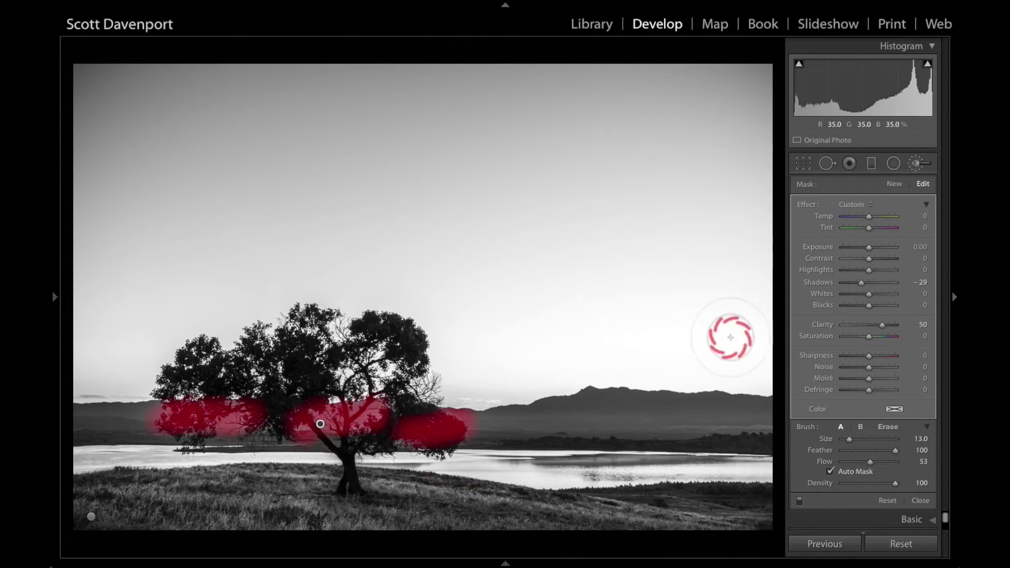
left_click_drag(842, 285, 861, 290)
mouse_move(401, 349)
left_mouse_down()
mouse_move(255, 375)
mouse_move(276, 413)
mouse_move(275, 384)
mouse_move(290, 413)
left_mouse_up()
left_click(321, 421)
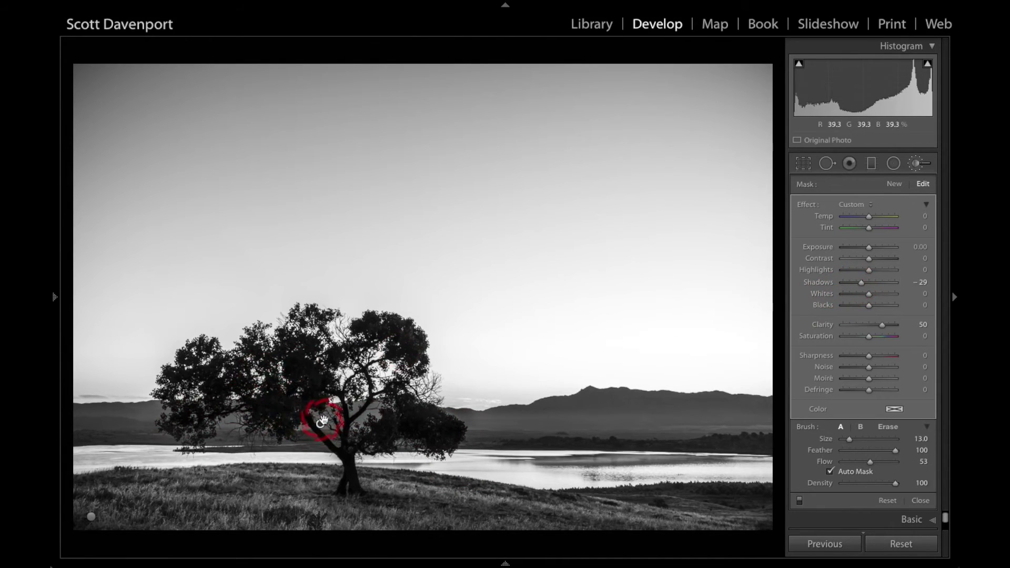
mouse_move(322, 424)
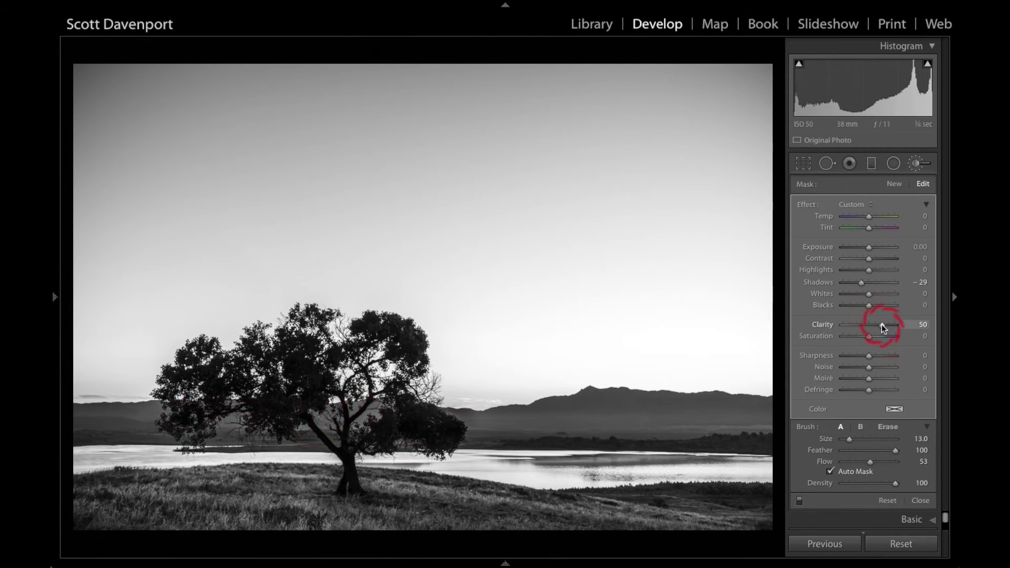
left_click_drag(286, 410, 322, 413)
left_click(598, 378)
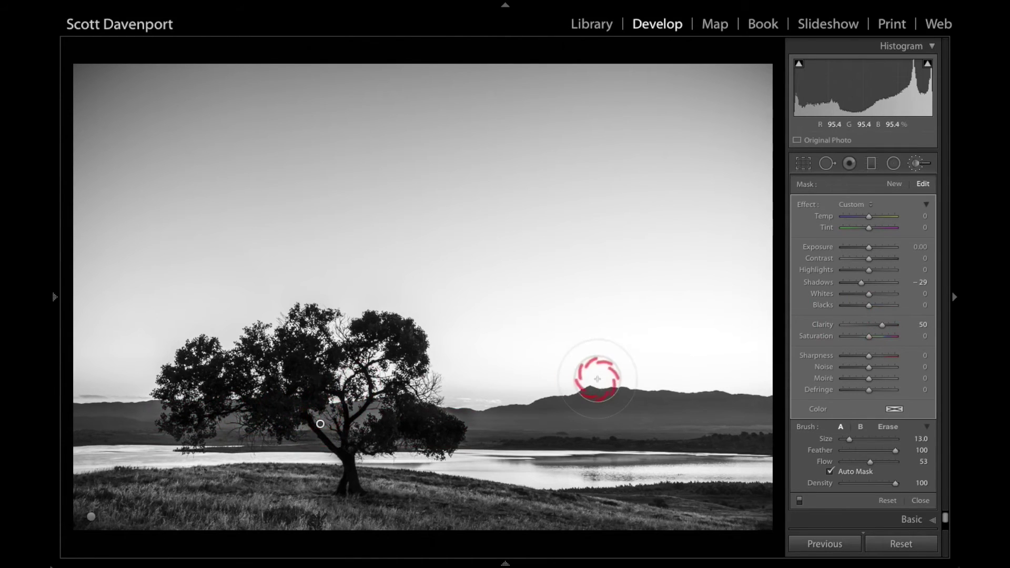
- Close the Adjustment Brush and compare the finished photo with its unedited Before view
left_click(922, 504)
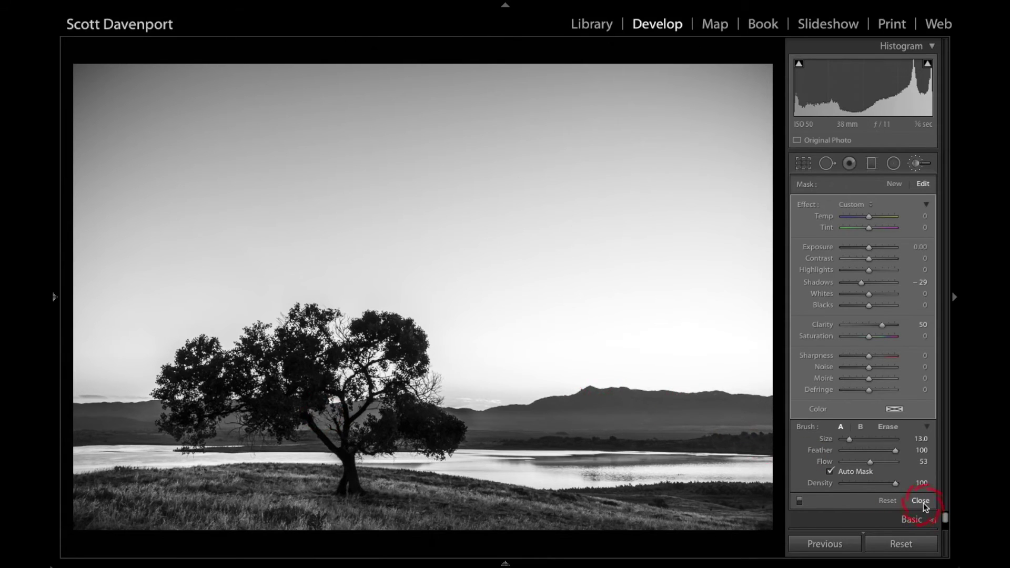
left_click(861, 474)
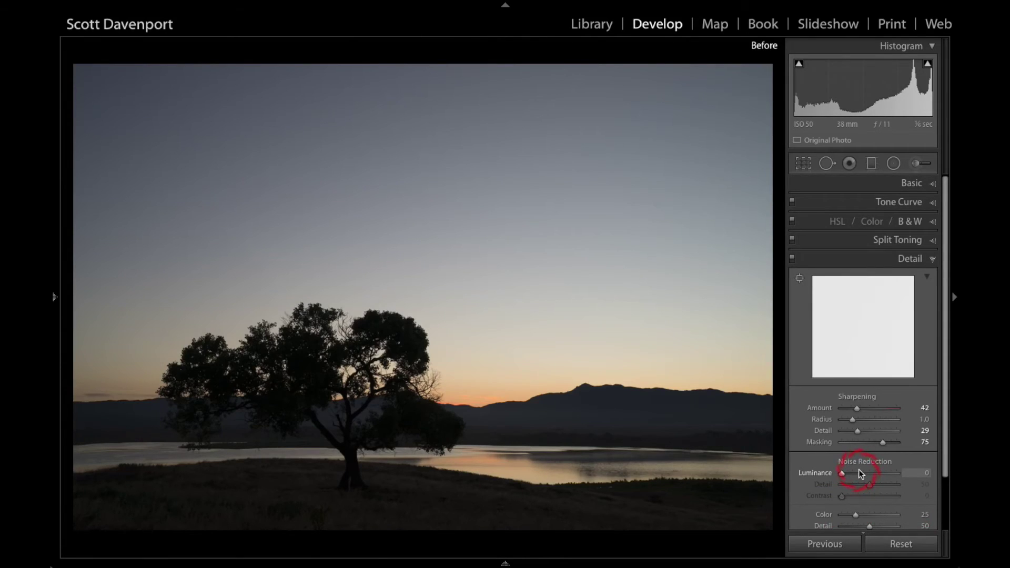
key("backslash")
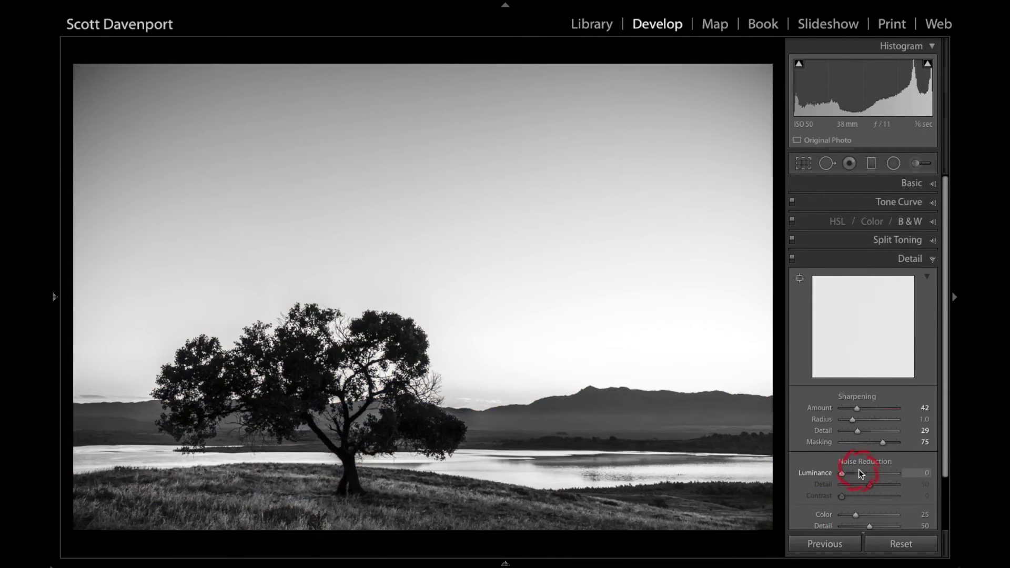